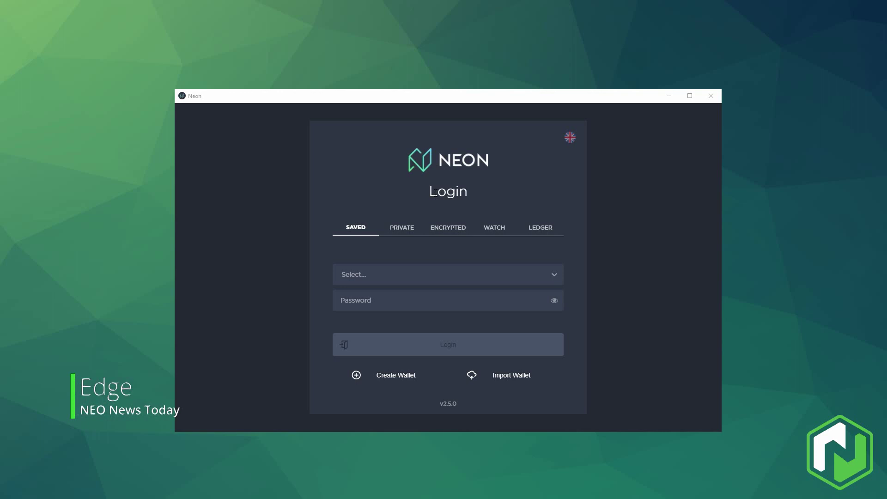
Cycle the interface language through Chinese, French and German, then back to English.
click(569, 138)
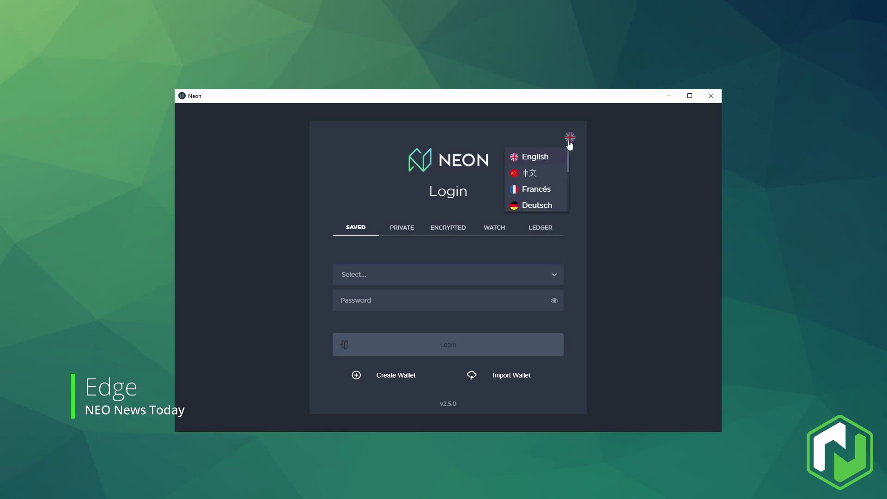
click(550, 171)
click(569, 138)
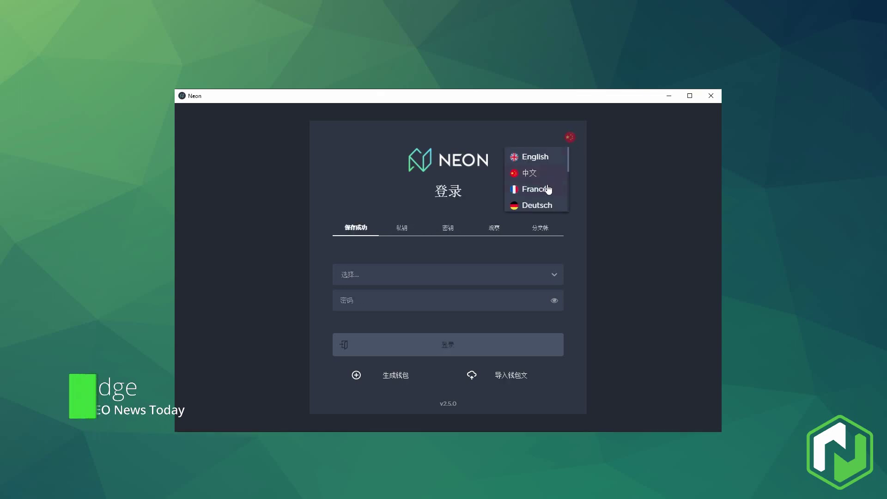
click(557, 190)
click(571, 141)
click(517, 204)
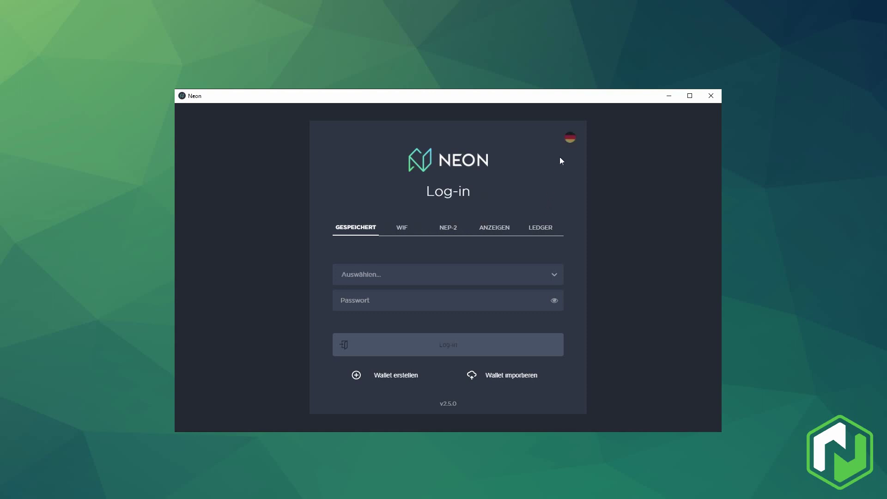
click(569, 139)
click(556, 156)
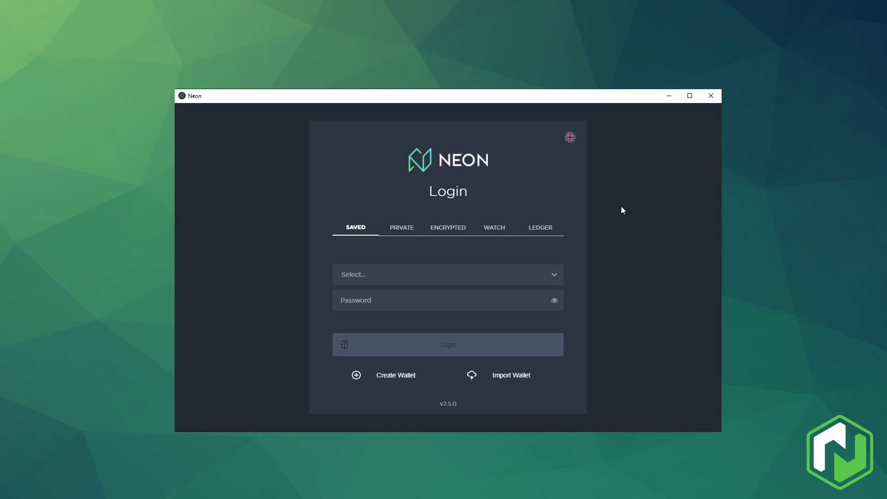
Switch to Ledger login and open, then close, the still-loading public address list.
click(541, 230)
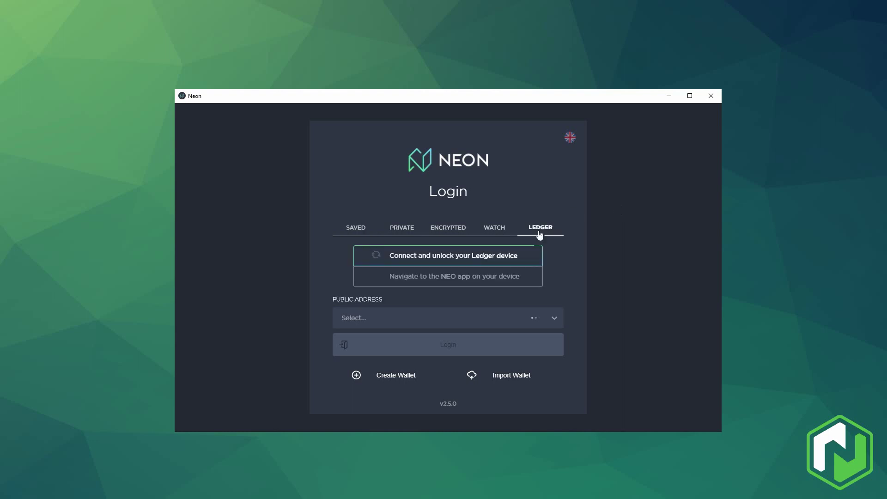
click(554, 321)
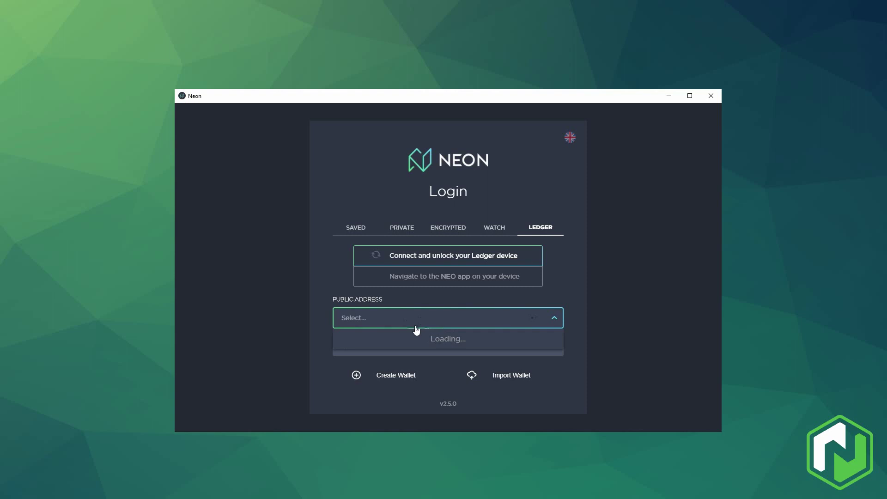
click(556, 288)
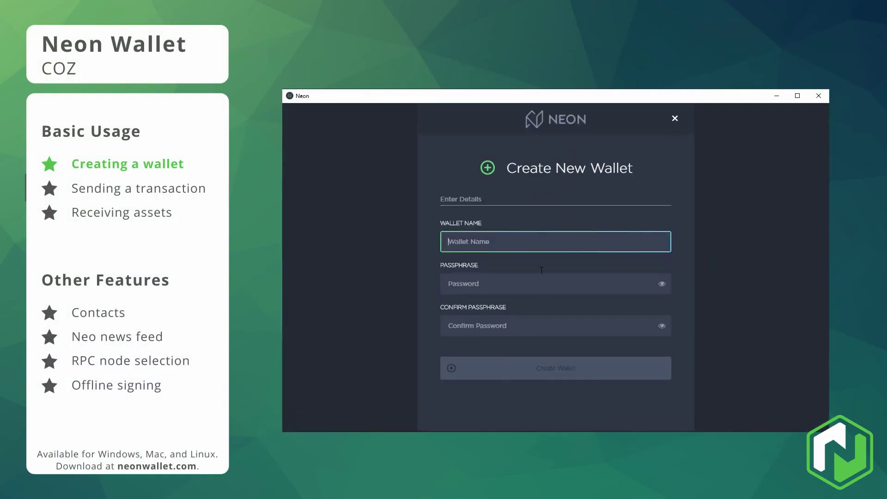
Create the wallet 'DemoWallet' with a confirmed passphrase and dismiss the account-saved notice.
text(DemoWallet)
key(Tab)
text(1234)
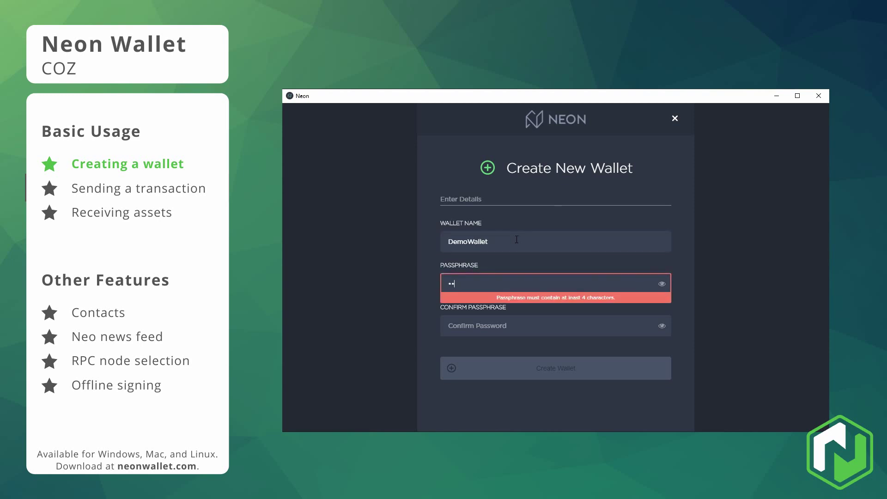
click(491, 320)
text(12)
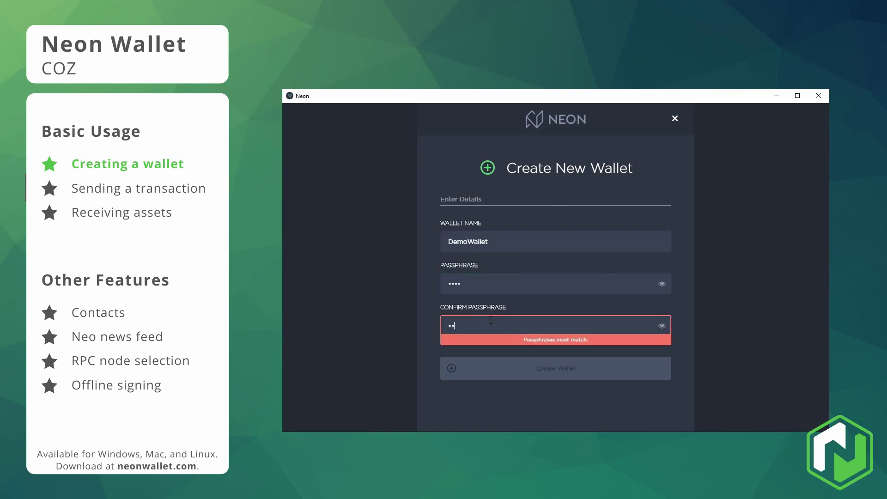
text(34)
click(549, 368)
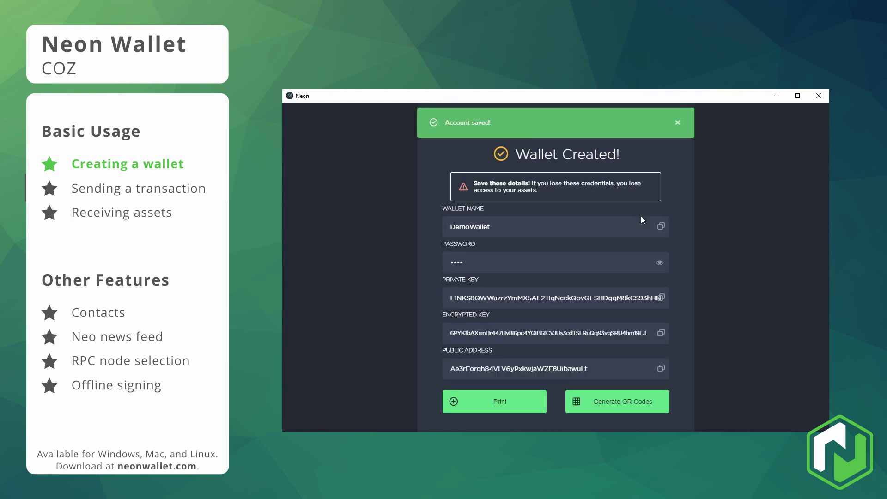
click(677, 123)
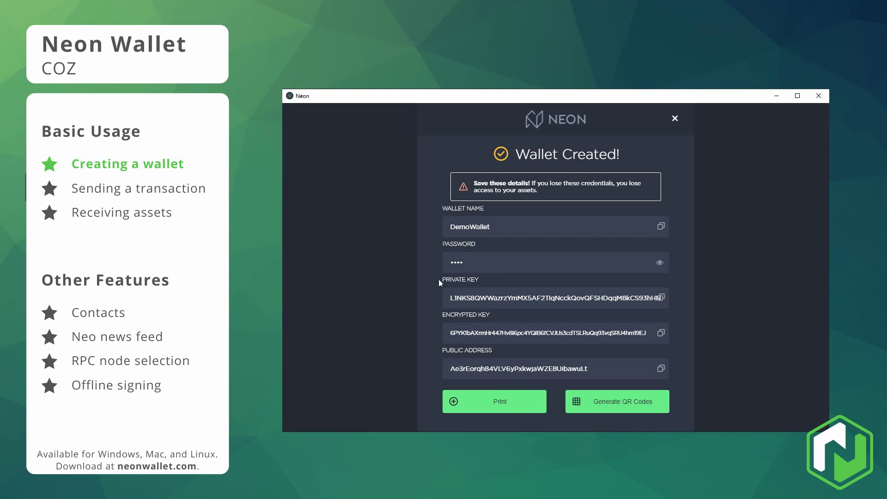
Inspect the private and encrypted keys, then view their QR codes and return.
double_click(461, 298)
click(479, 298)
double_click(481, 329)
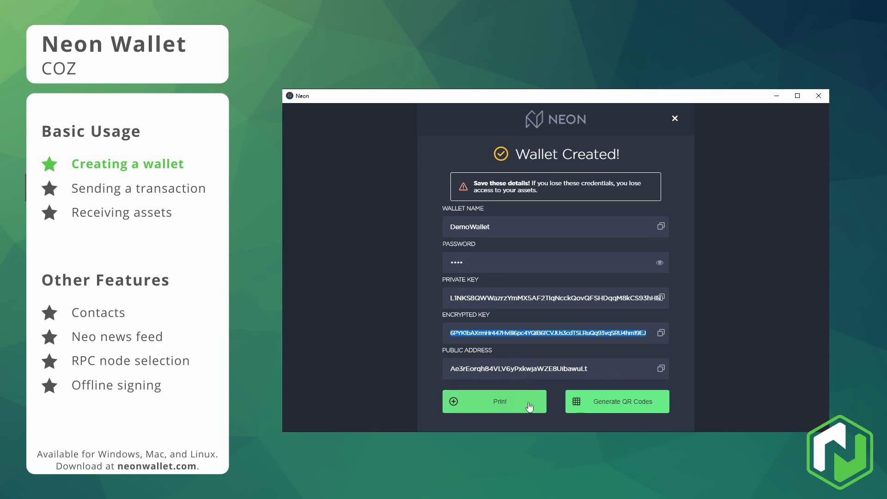
click(663, 393)
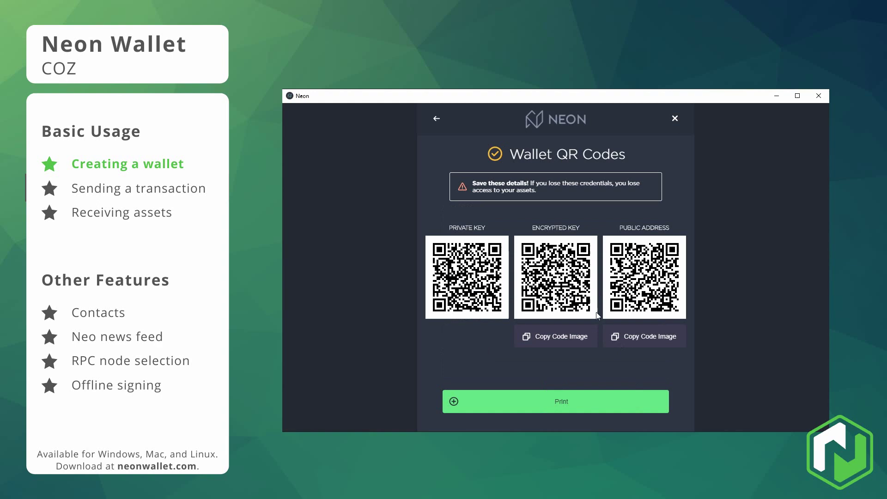
click(436, 119)
Open printing with Microsoft XPS Document Writer selected, then cancel without printing.
click(498, 403)
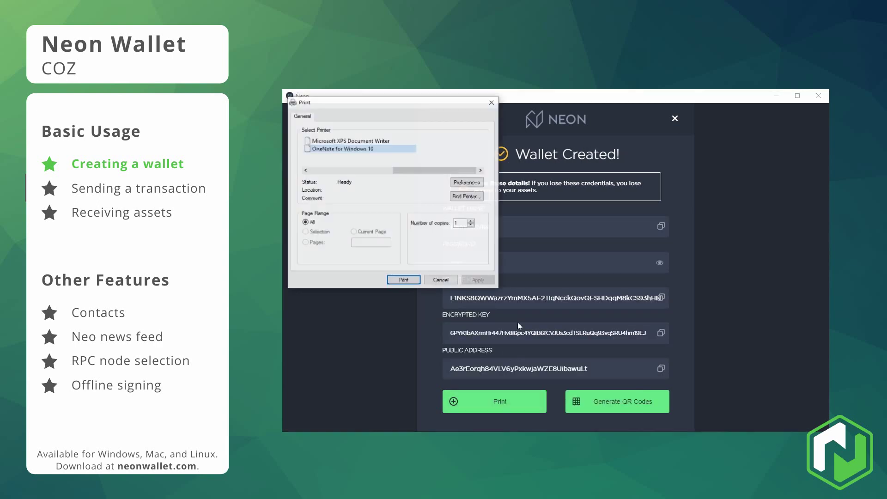
click(356, 142)
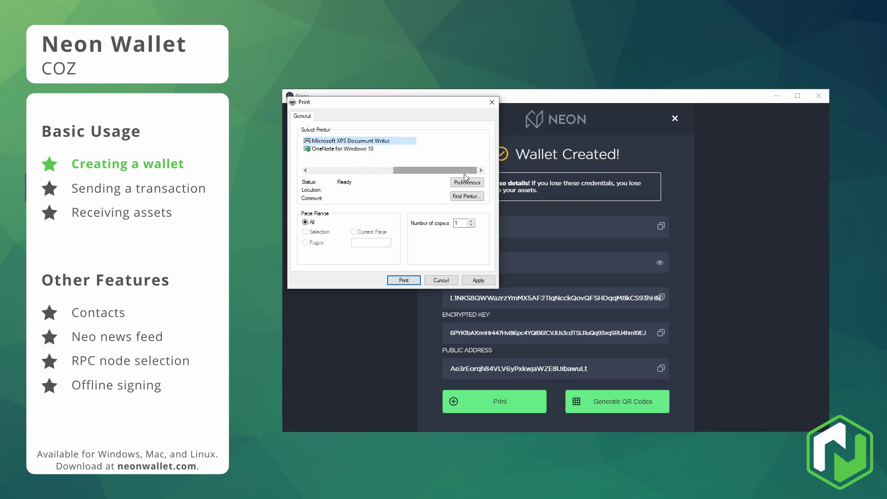
click(492, 102)
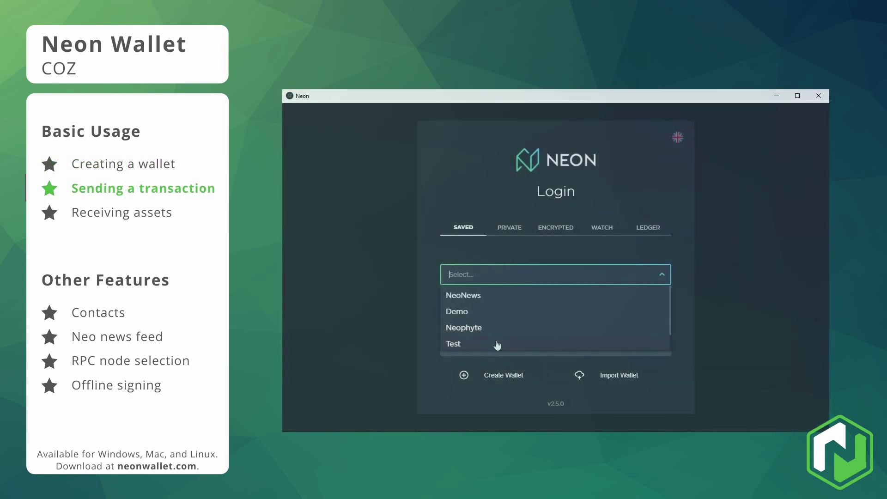
Log in to the Test wallet with its password.
click(494, 344)
text(12345678)
click(534, 355)
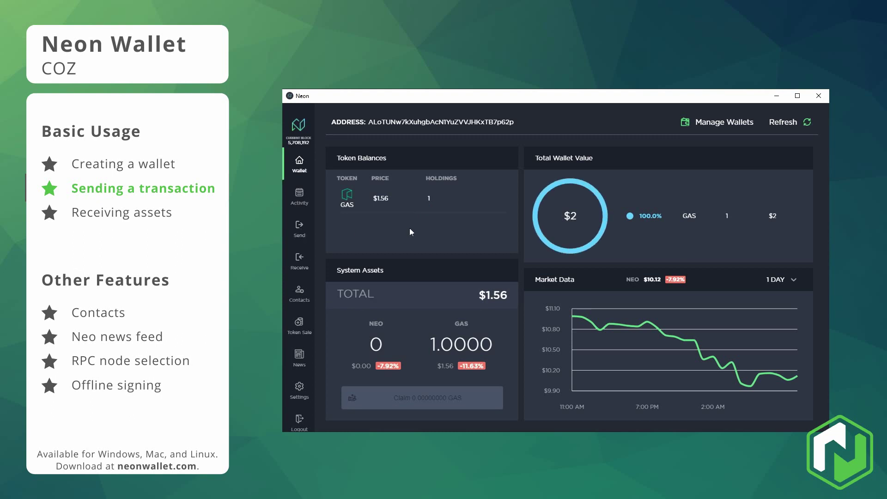
Send the full GAS balance to the pasted recipient address without a fee.
click(300, 227)
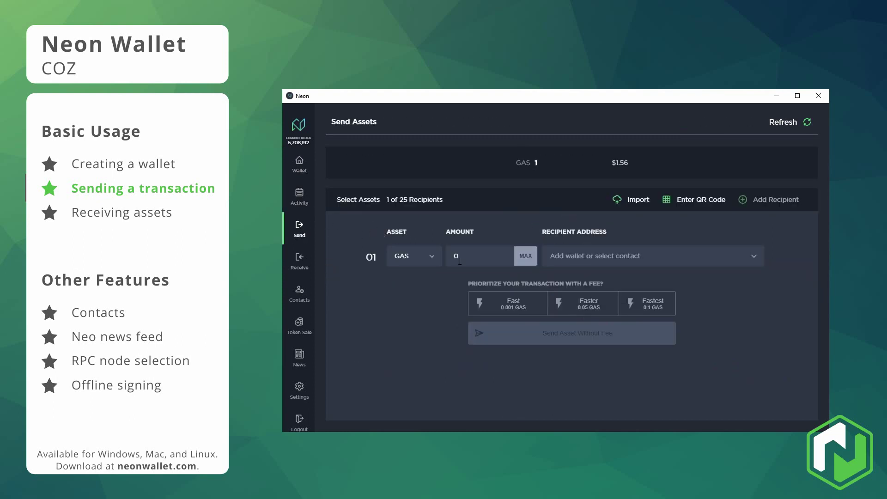
click(531, 257)
click(586, 254)
text(Ae3rEorqh84VLV6yPxkwjaWZE8UibawuLt)
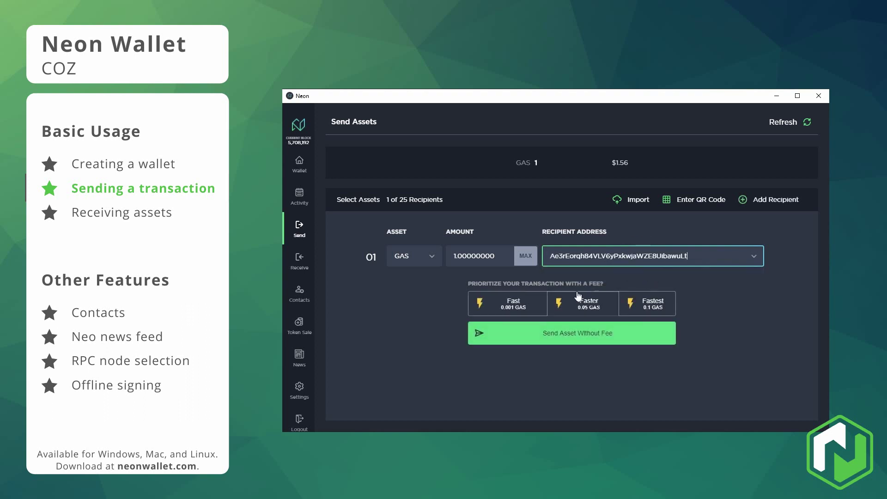
click(584, 341)
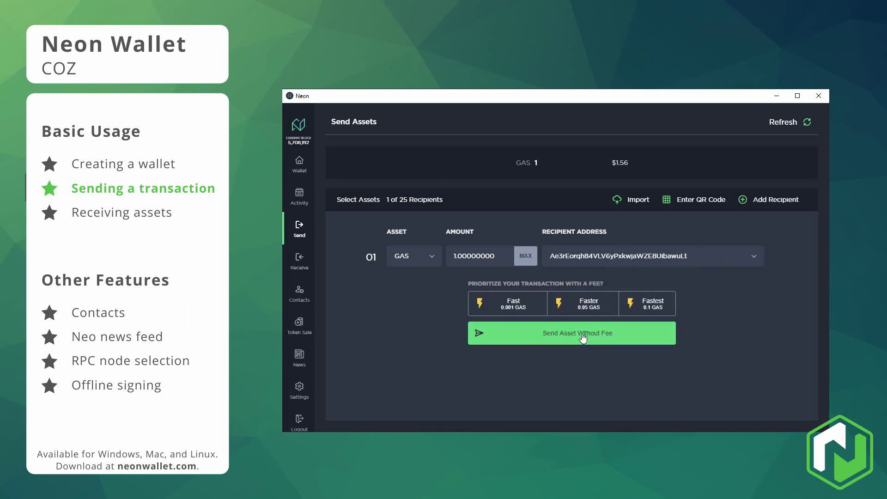
click(636, 342)
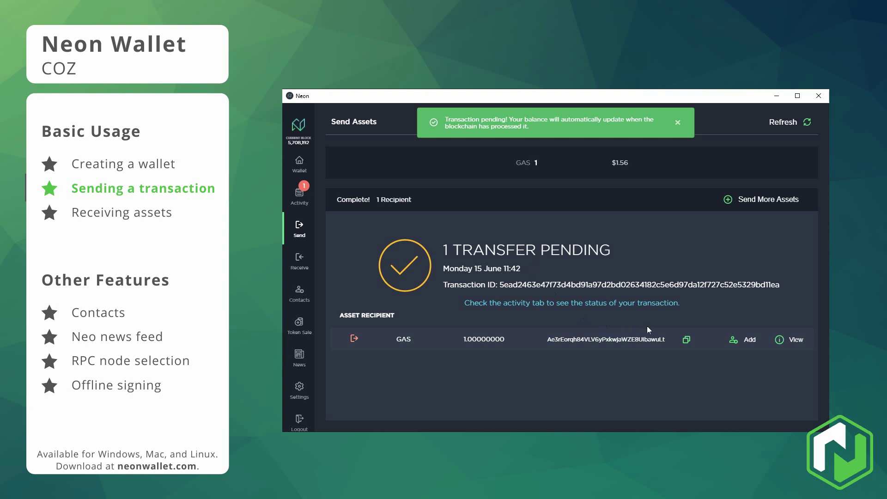
Check the wallet activity, refresh the transaction status, and return to the overview.
click(601, 304)
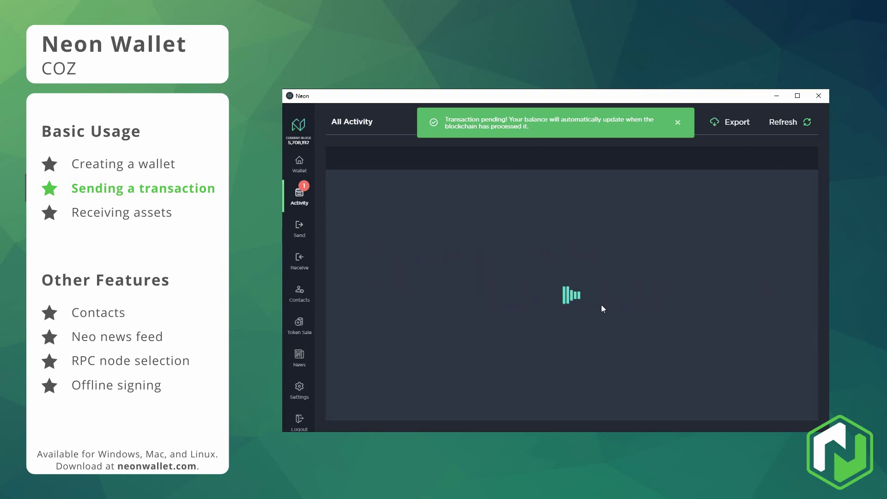
click(679, 124)
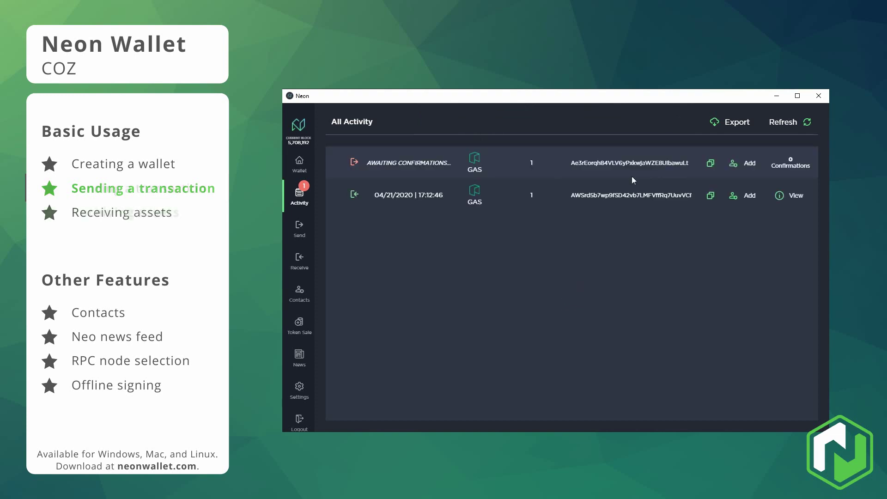
click(807, 123)
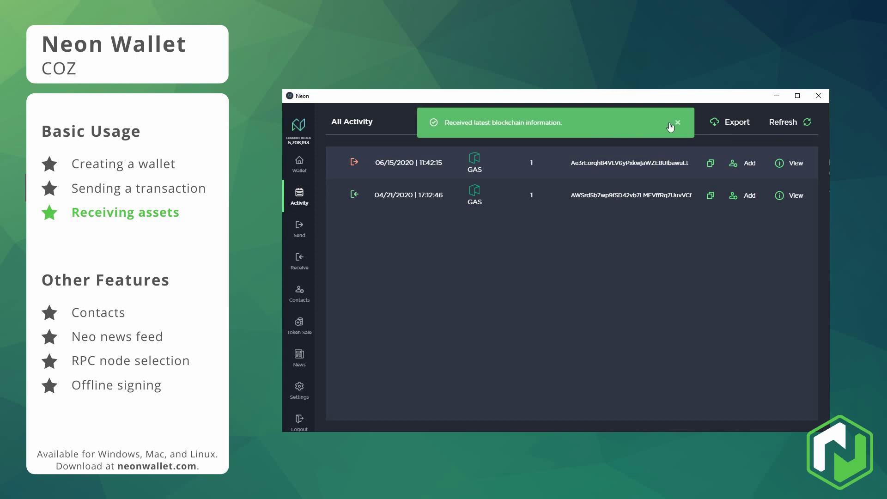
click(677, 123)
click(300, 165)
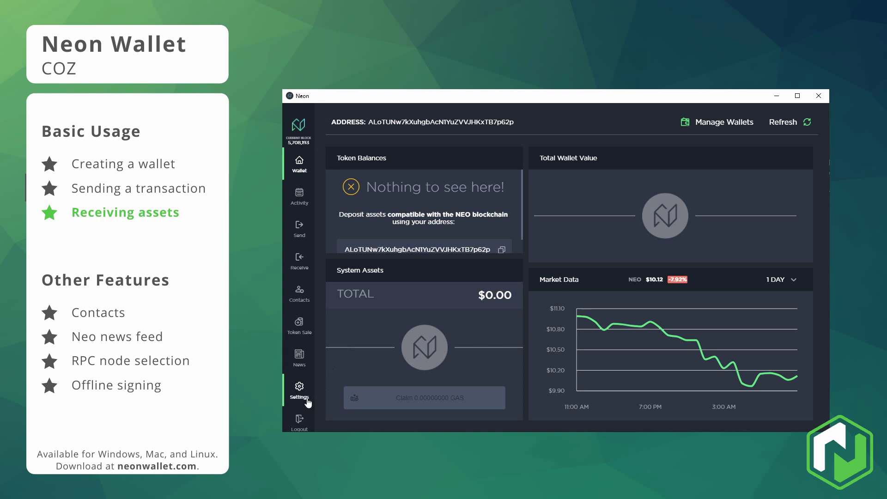
Log out and log back in to the saved DemoWallet with its password.
click(300, 421)
click(491, 279)
scroll(497, 314, down, 1)
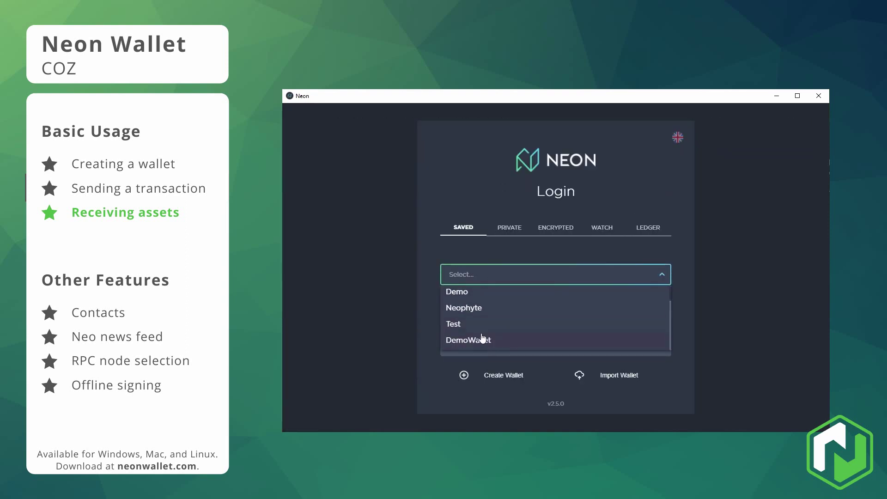
click(481, 340)
click(488, 299)
text(1234)
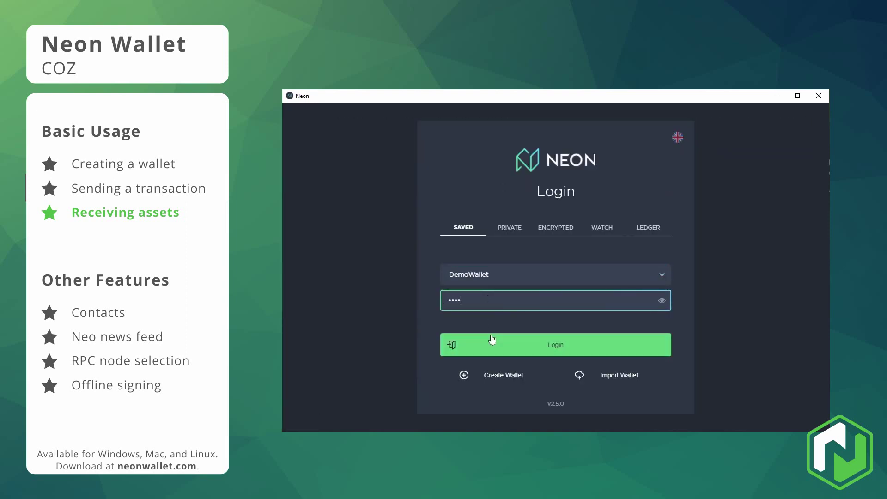
click(511, 343)
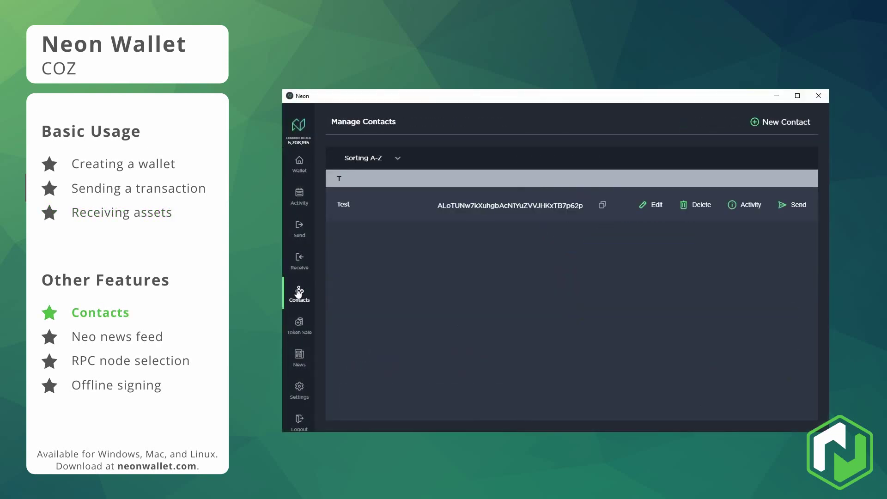
Add a contact named 'DemoWallet' with the pasted wallet address.
click(775, 124)
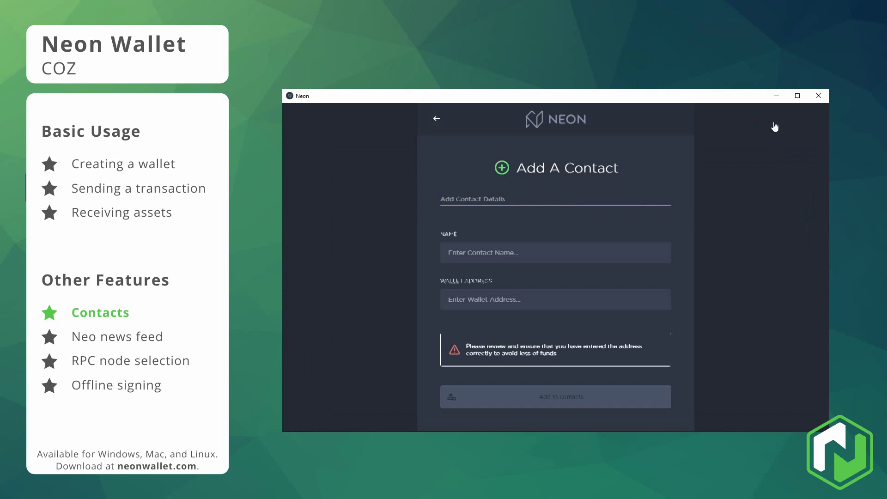
click(498, 252)
text(Demo)
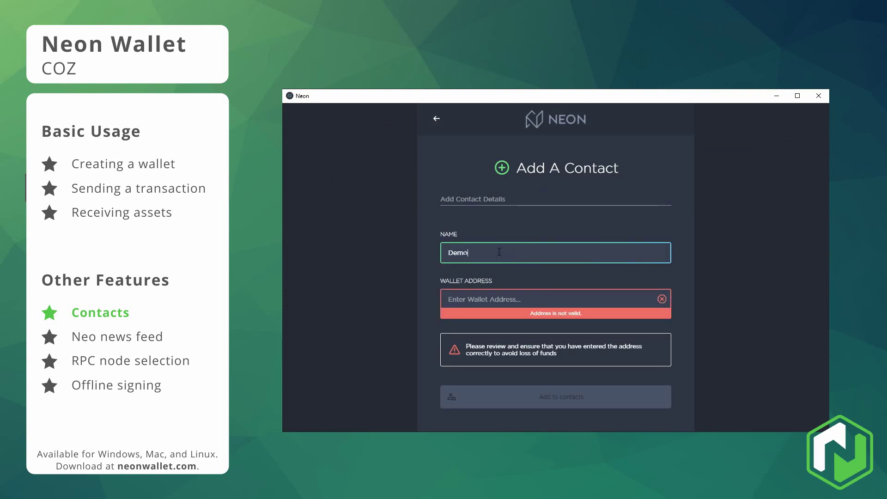
text(Wallet)
click(499, 296)
text(Ae3rEorqh84VLV6yPxkwjaWZE8UibawuLt)
click(567, 400)
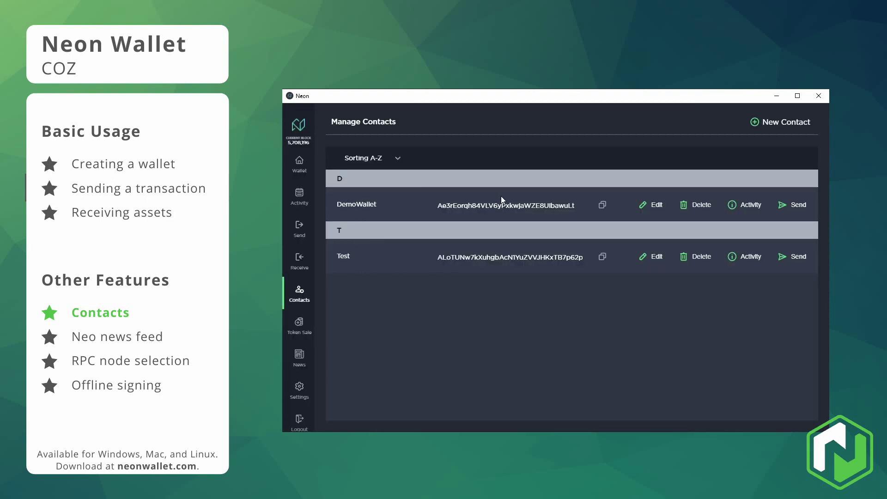
Browse the token sale page and scroll through the Neo news feed, then open Settings.
click(299, 324)
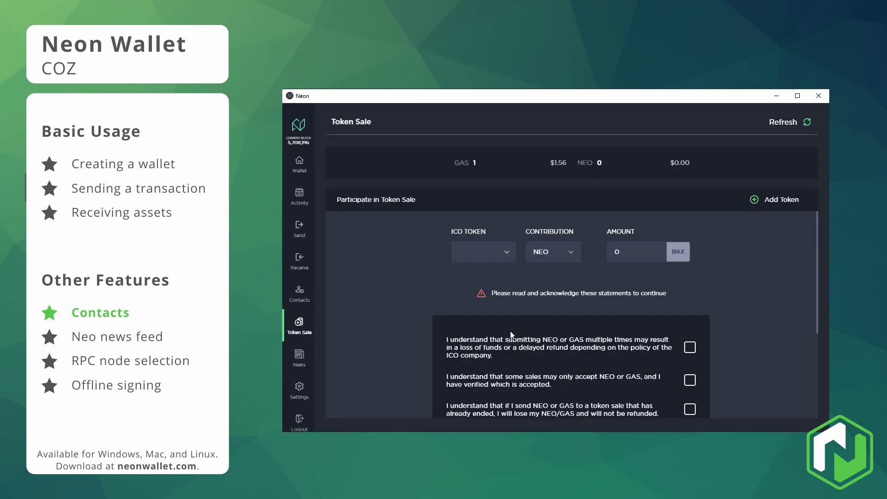
click(300, 360)
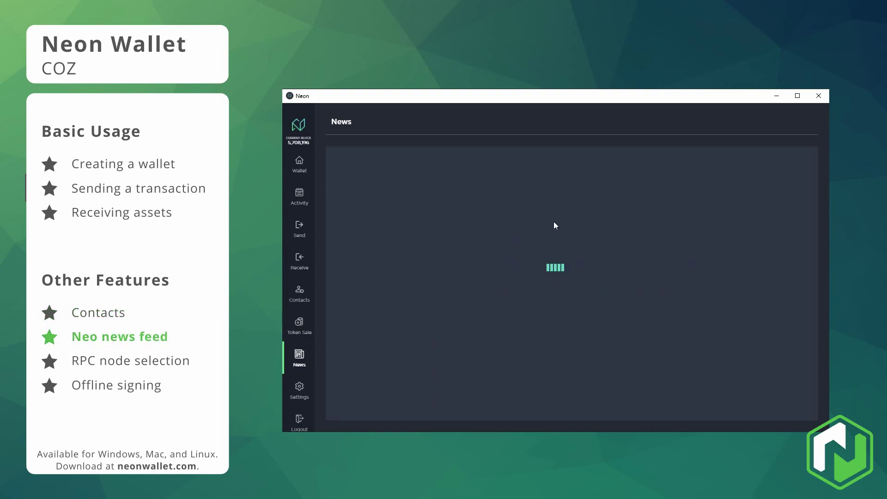
scroll(755, 223, down, 1)
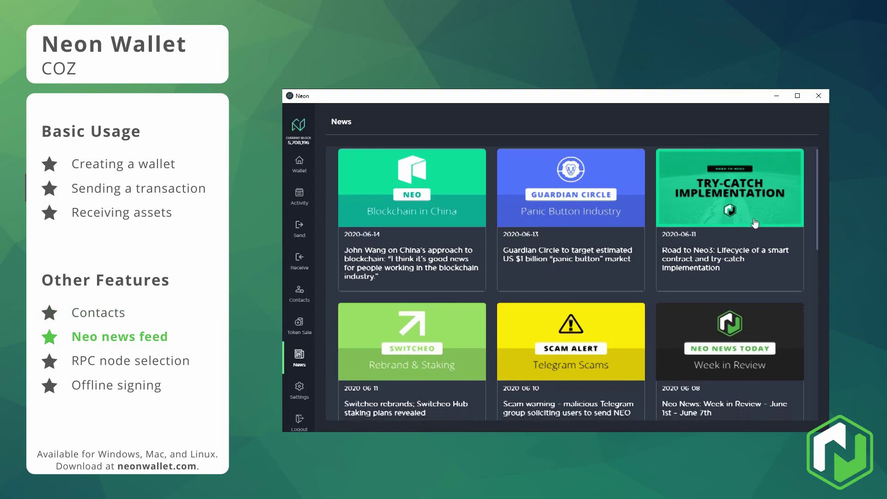
scroll(755, 223, down, 10)
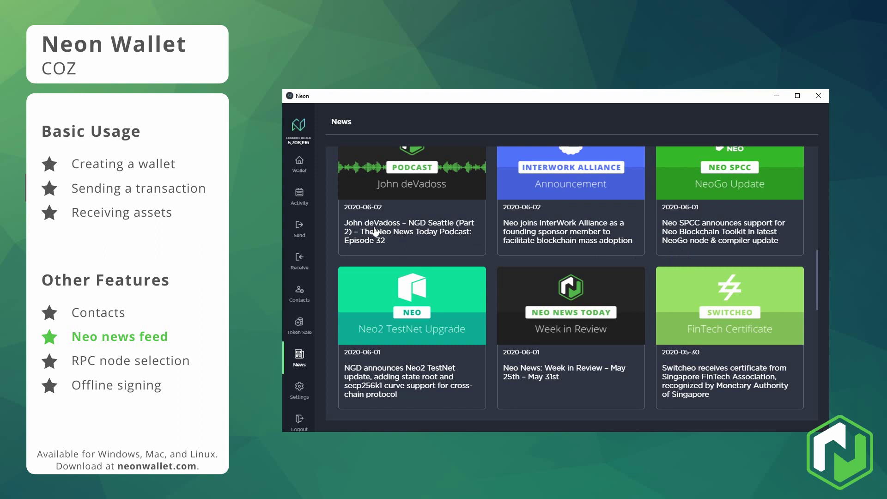
scroll(375, 231, up, 10)
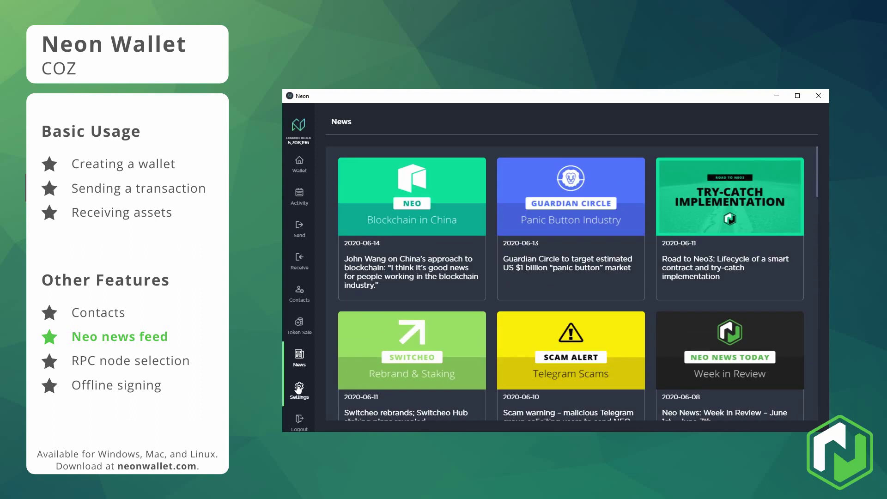
click(299, 390)
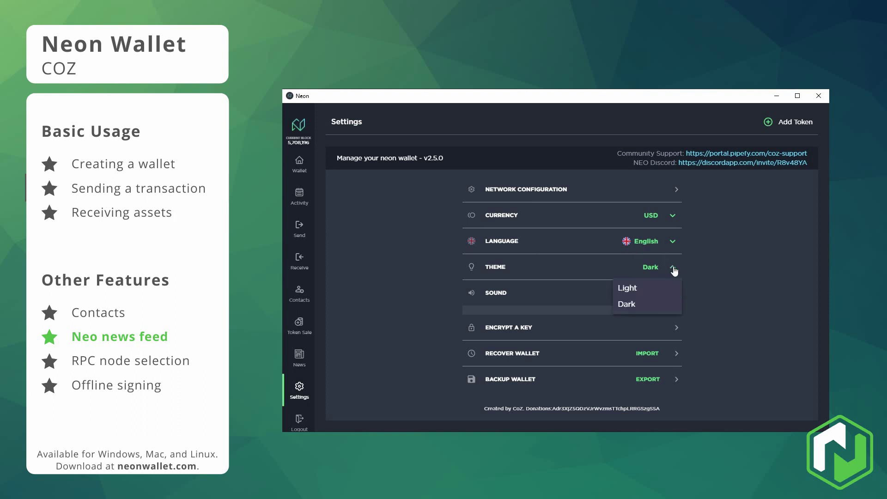
Try the light theme, then switch back to the dark theme.
click(663, 288)
click(673, 269)
click(665, 303)
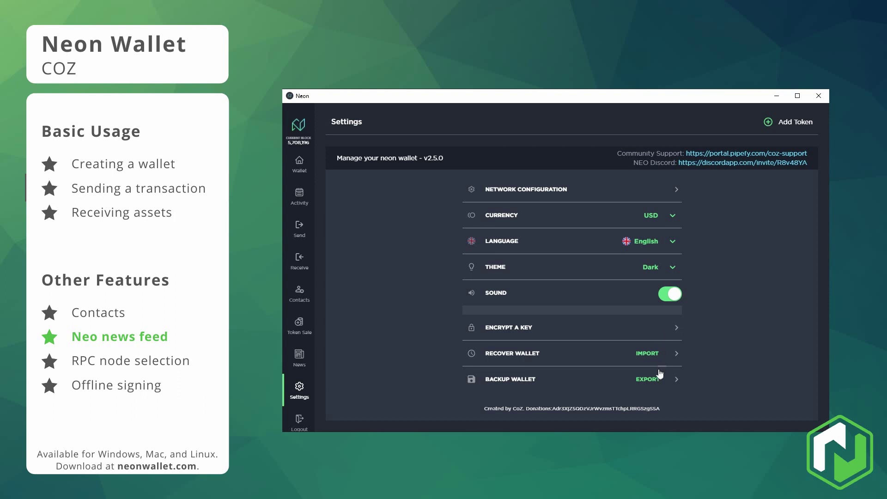
In Network Configuration, set the block explorer to Neoscan and keep 2.x MainNet.
click(670, 191)
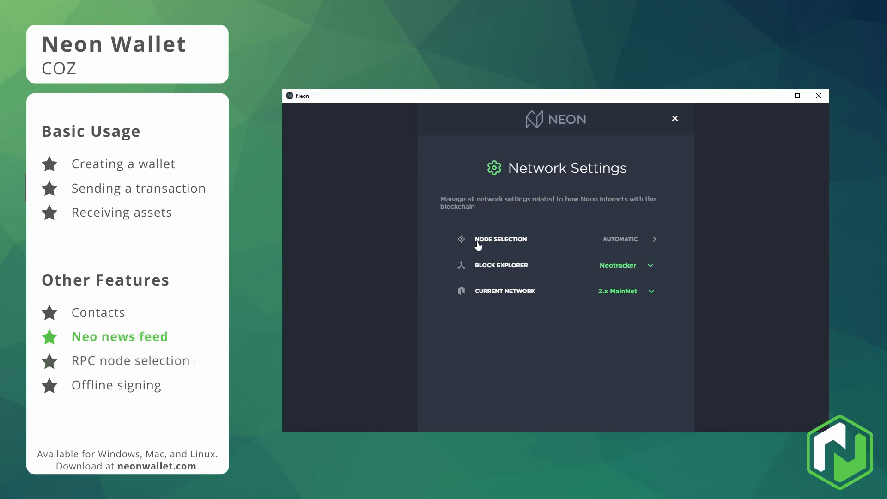
click(650, 267)
click(630, 287)
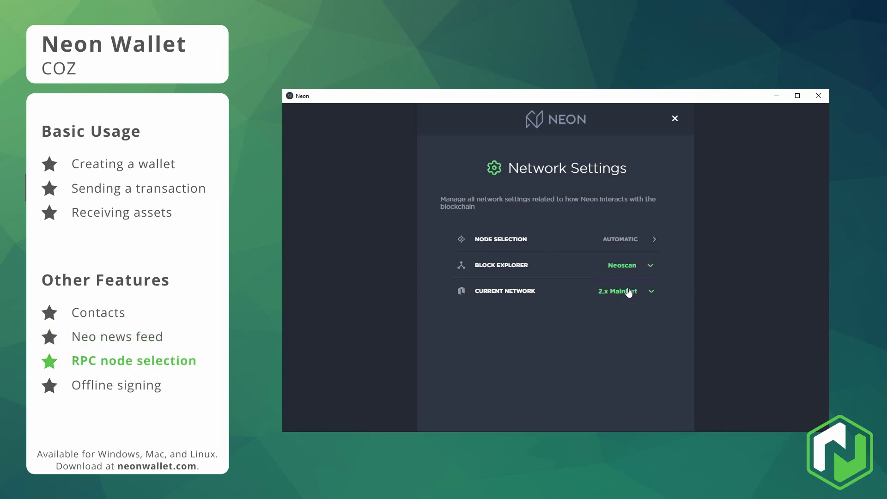
click(619, 293)
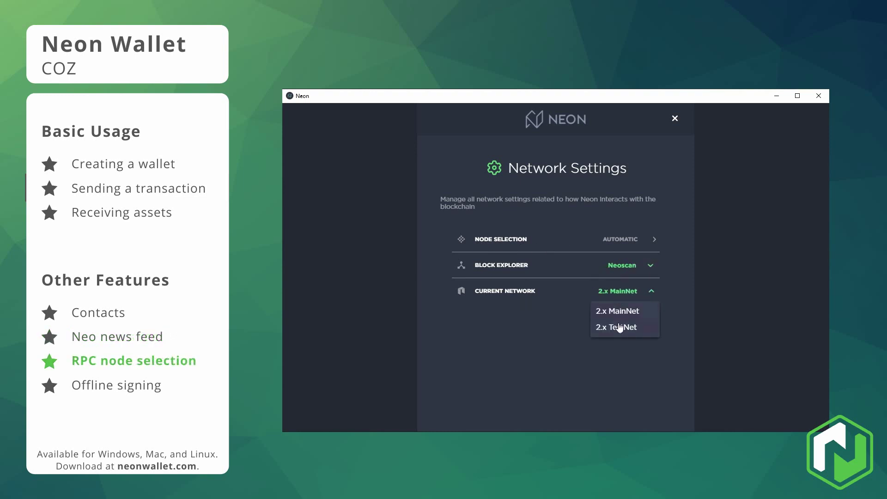
click(606, 349)
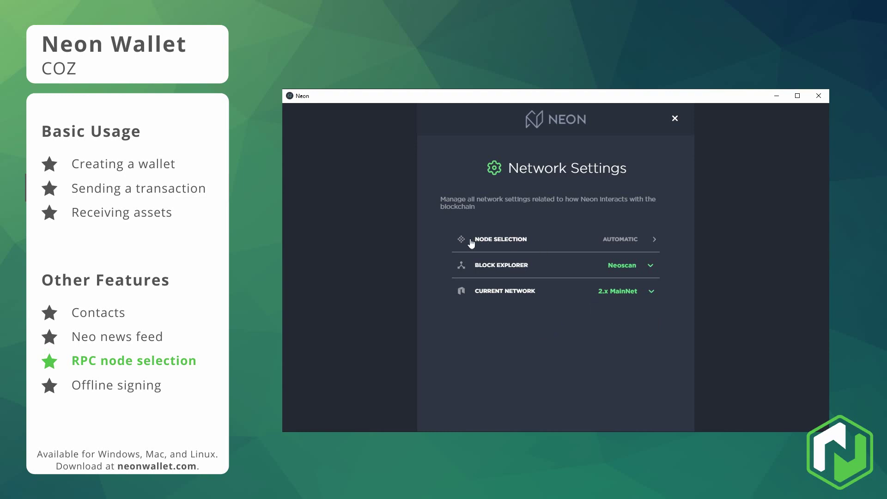
Select the seed4.cityofzion.io node from the RPC node list and close the dialog.
click(638, 246)
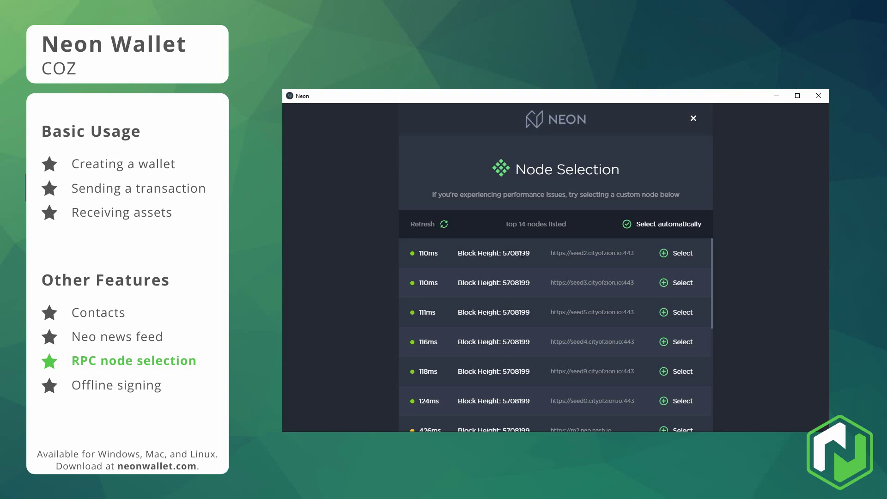
drag(502, 251, 528, 252)
click(681, 347)
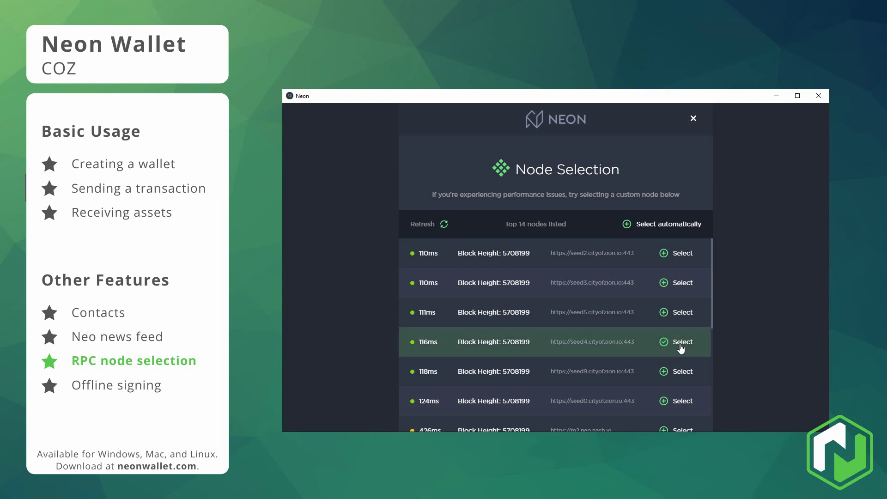
click(693, 119)
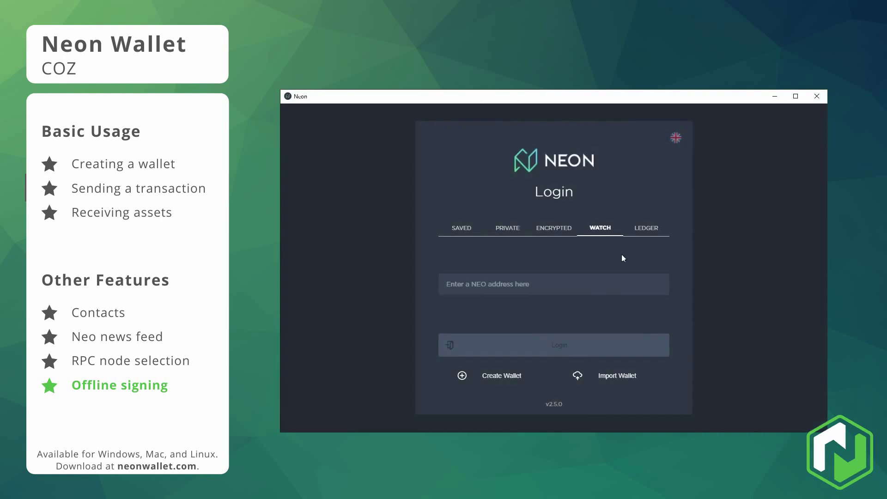
Log in to a watch-only wallet using the pasted NEO address.
click(546, 280)
key(ctrl+v)
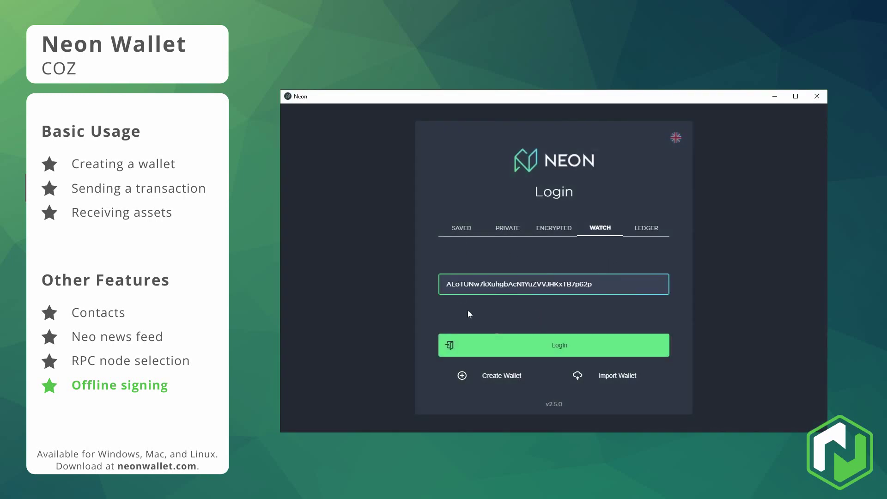
click(532, 351)
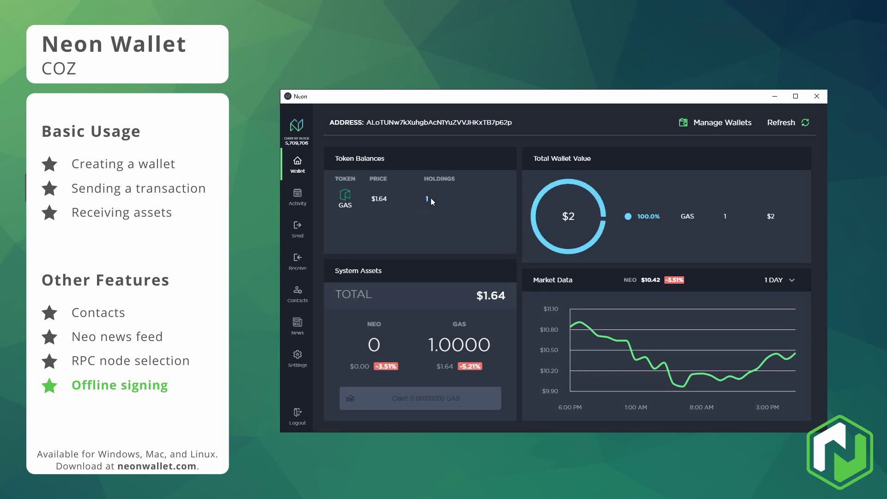
Prepare a send of the full GAS balance to a saved contact.
click(300, 237)
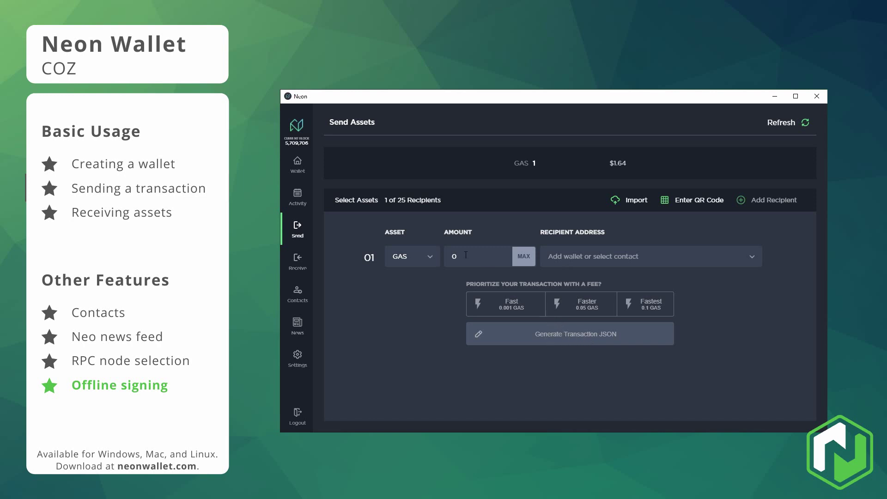
click(523, 256)
click(621, 256)
click(610, 292)
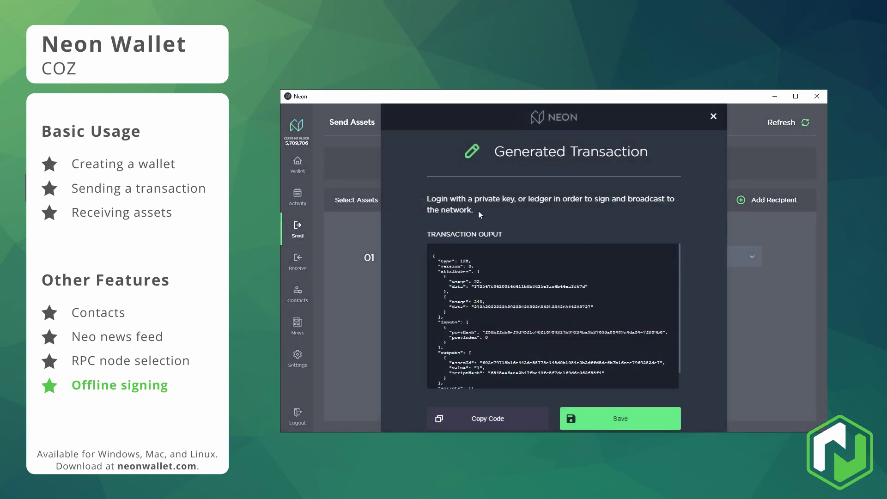
drag(480, 214, 420, 199)
click(525, 259)
scroll(554, 323, down, 1)
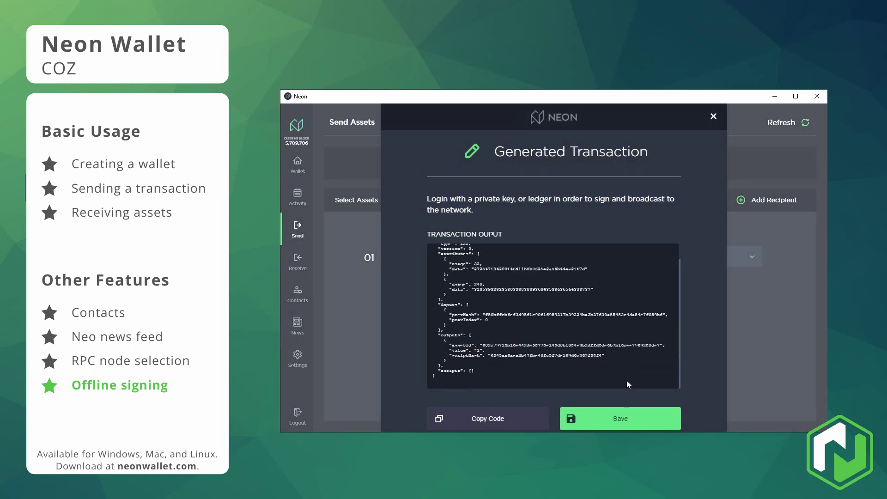
Save and copy the generated unsigned transaction, close it, and log out.
click(616, 417)
click(463, 418)
click(713, 117)
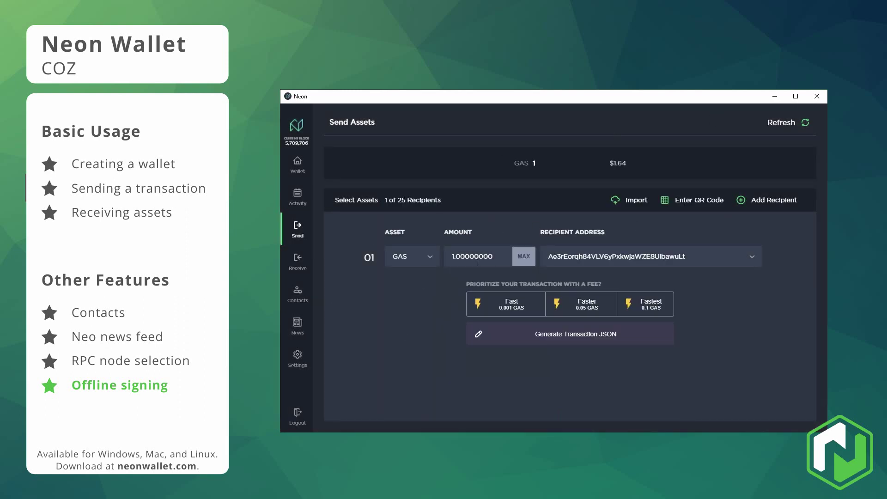
click(297, 414)
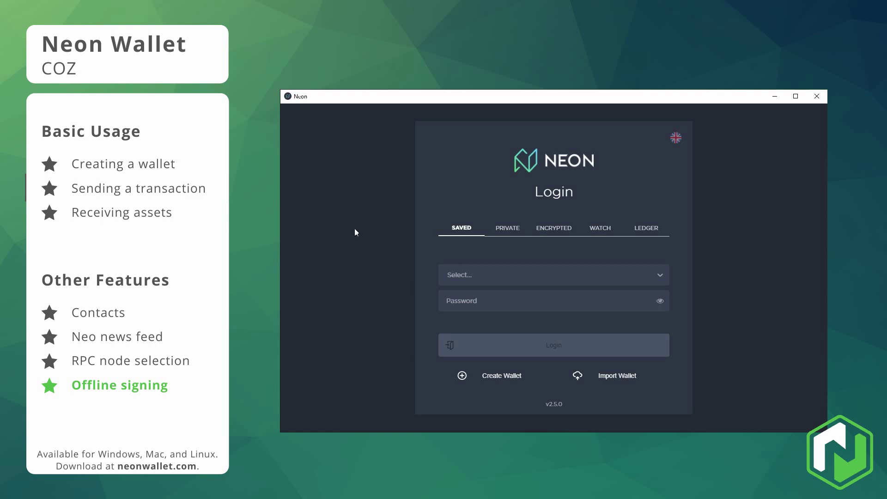
Log in to the saved Test wallet with its password and go to Send Assets.
click(479, 280)
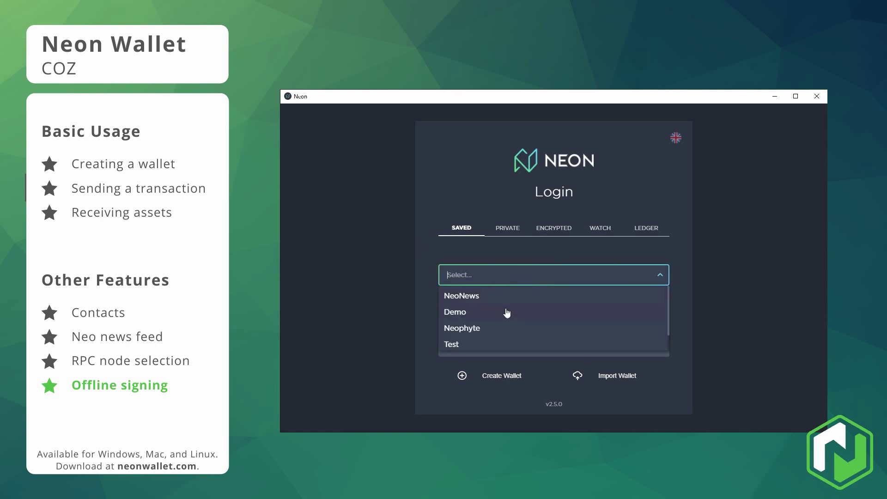
scroll(478, 336, down, 1)
click(472, 325)
click(501, 307)
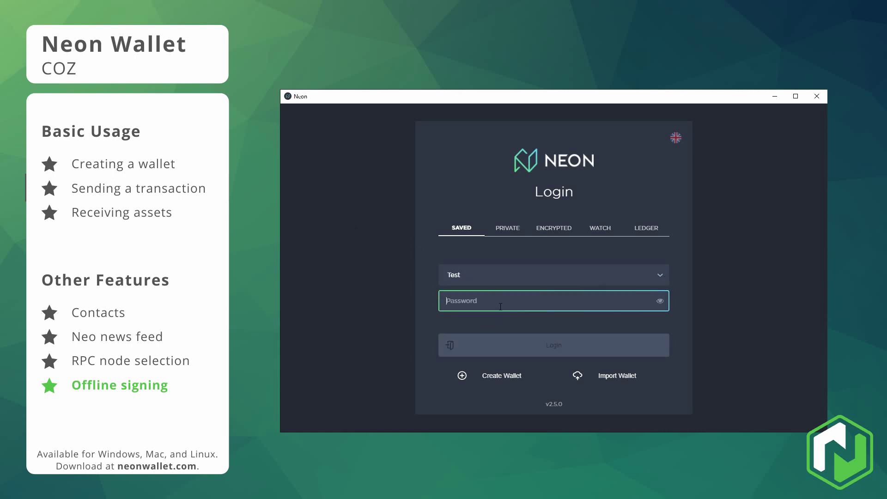
text(test1234)
key(Return)
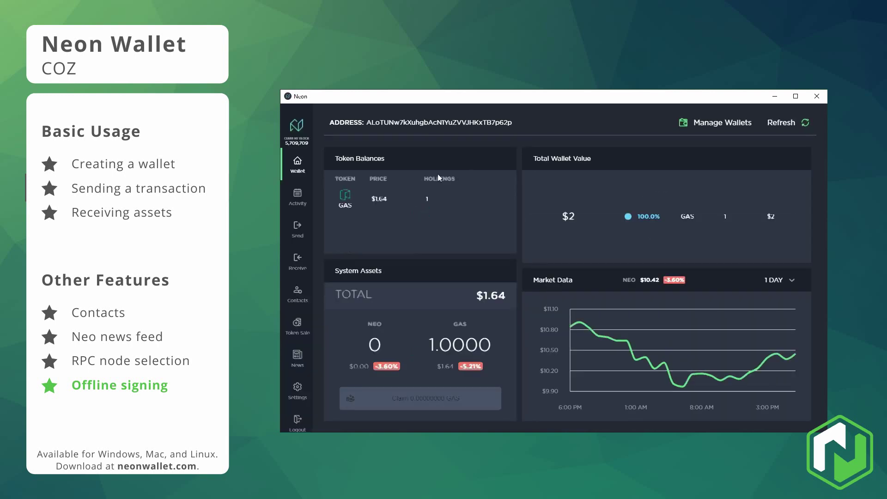
click(297, 231)
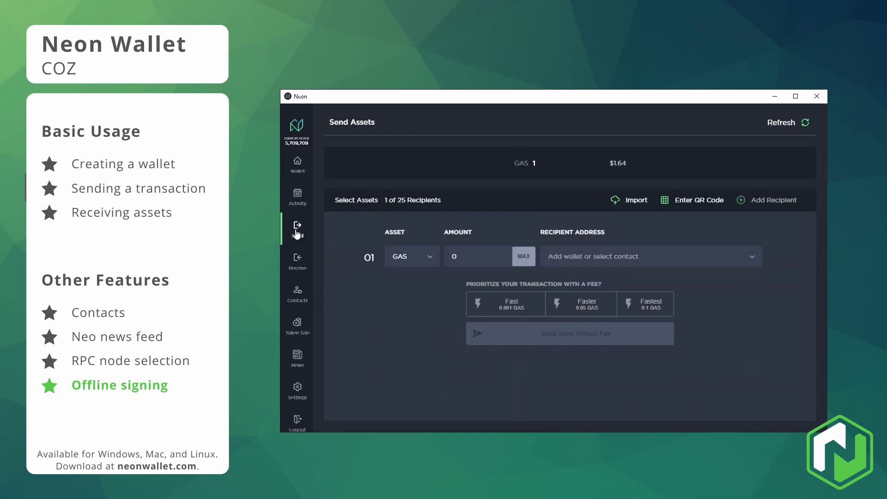
Import the pasted unsigned transaction JSON, sign it, and copy the signed hex.
click(632, 200)
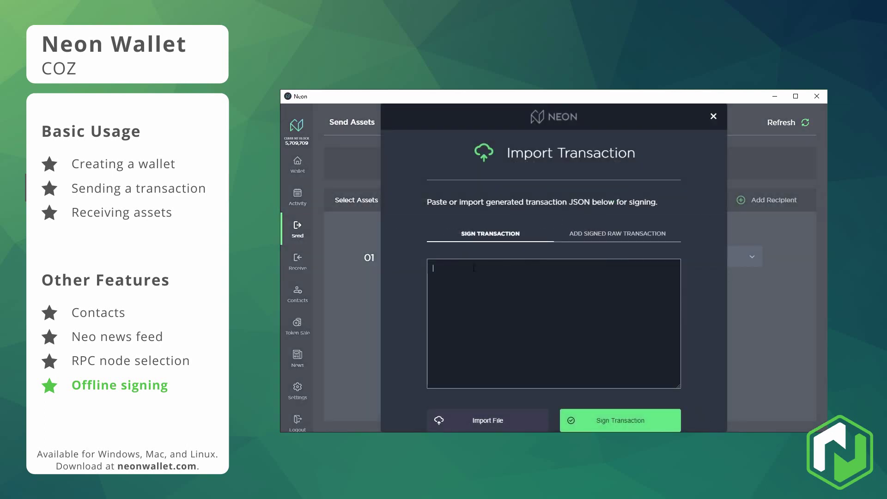
key(ctrl+v)
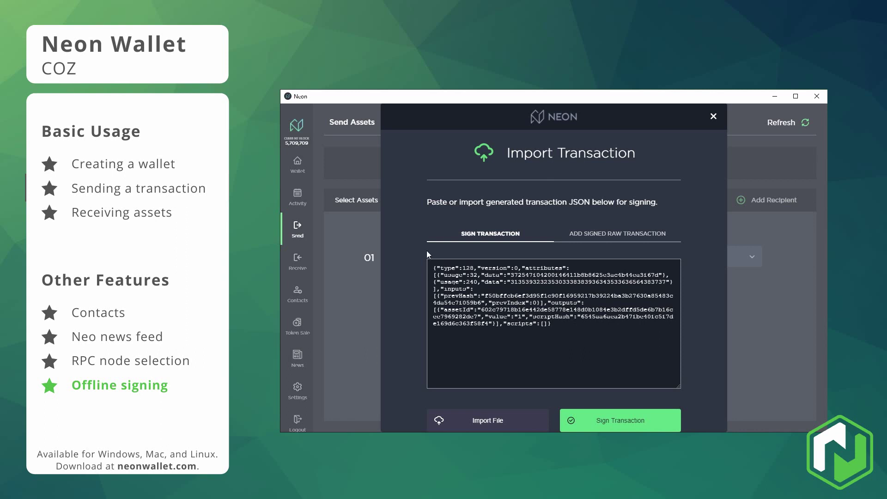
click(620, 423)
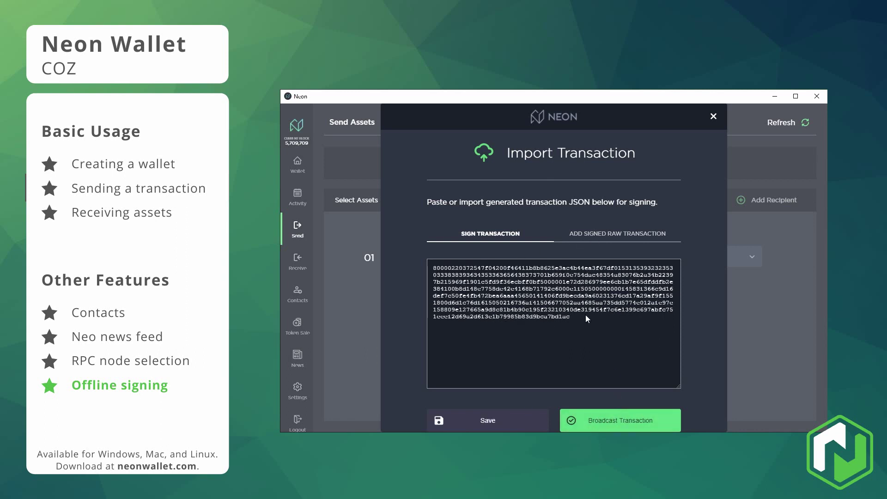
key(ctrl+a)
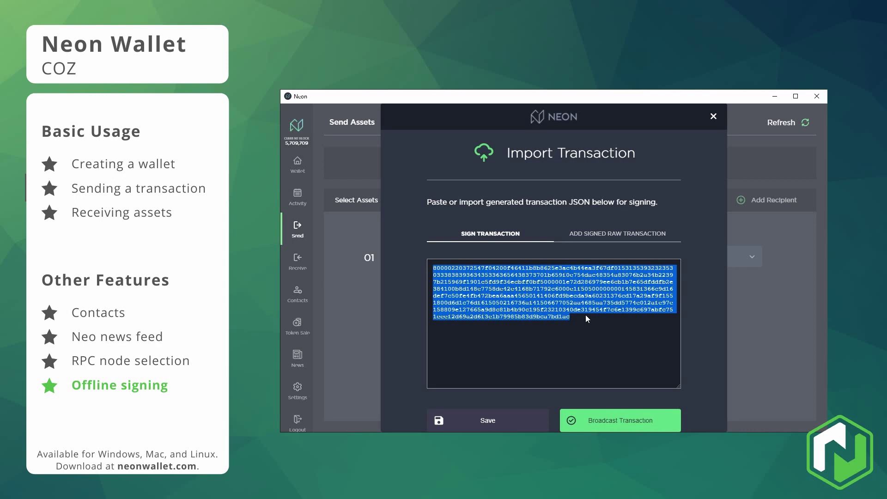
click(575, 323)
key(ctrl+a)
click(578, 321)
Save the signed transaction to a file, then import it as a signed raw transaction.
click(497, 427)
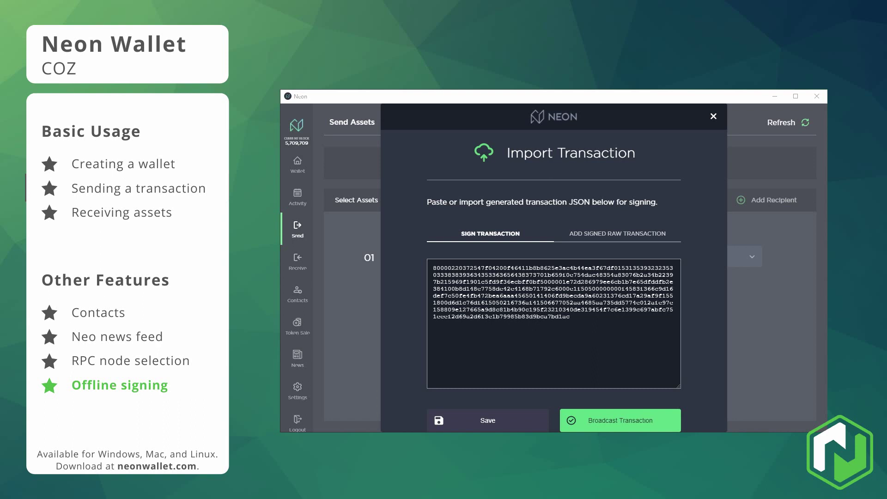
key(ctrl+a)
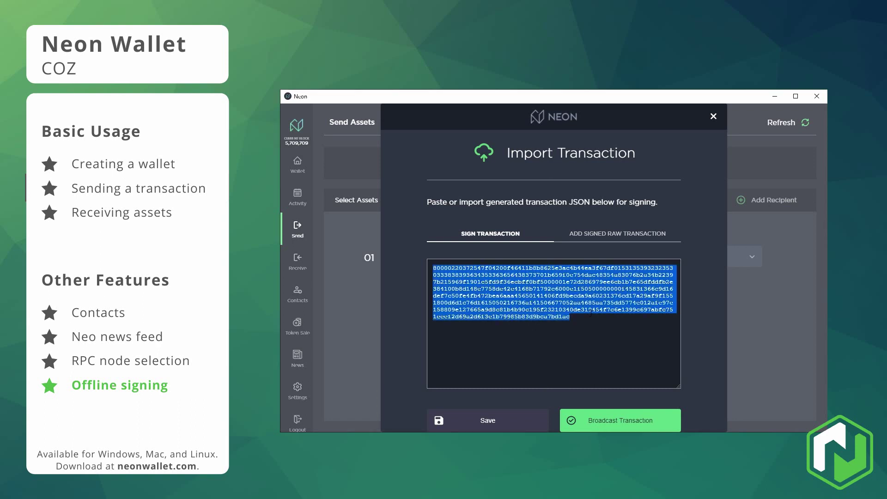
click(577, 324)
click(606, 241)
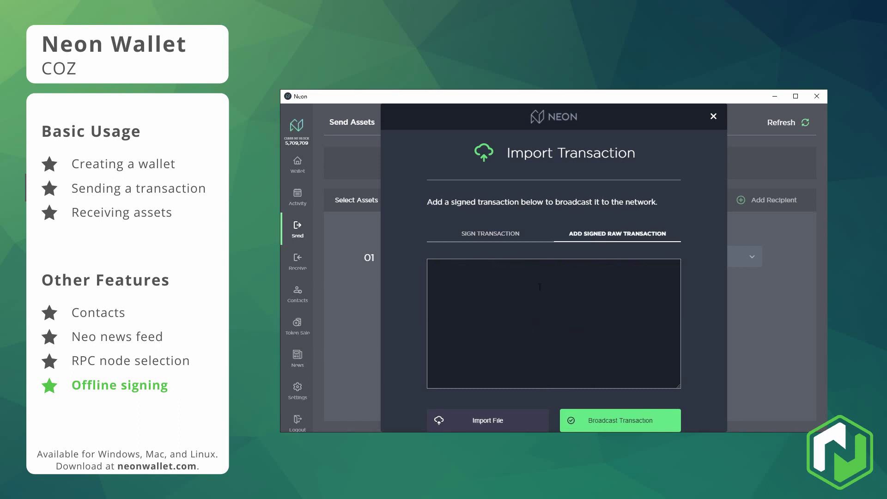
click(495, 419)
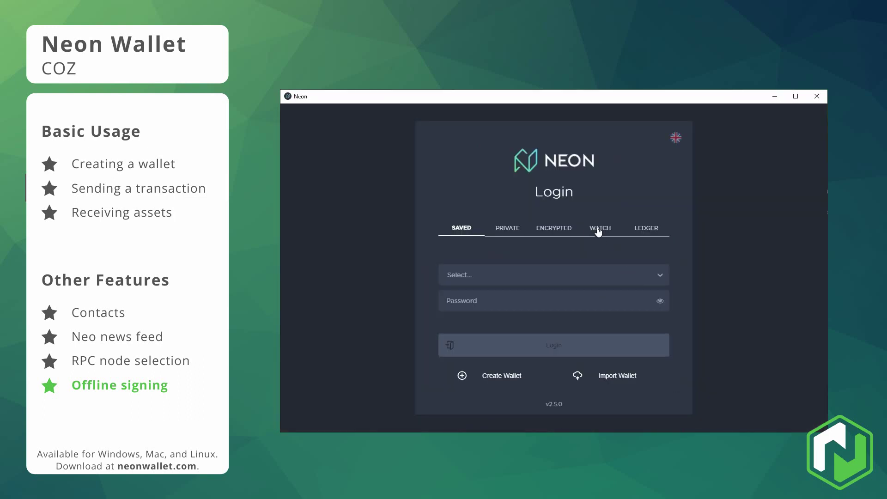
Log in as a watch-only wallet using the pasted sending NEO address.
click(598, 229)
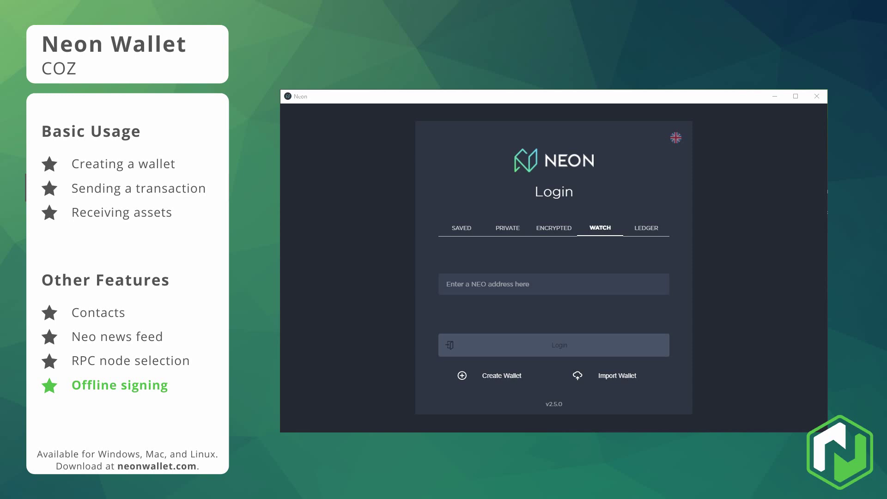
click(551, 276)
key(ctrl+v)
click(535, 347)
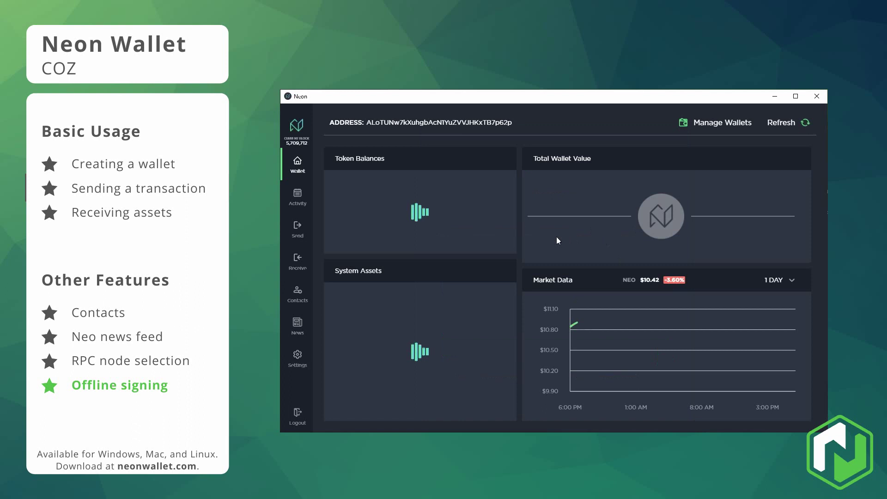
On the Send page, import the pasted signed transaction hex and broadcast it.
click(298, 227)
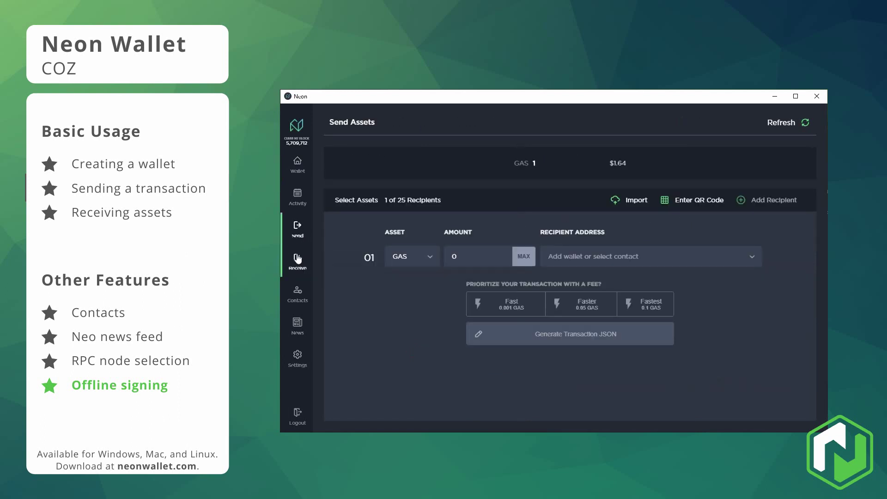
click(633, 202)
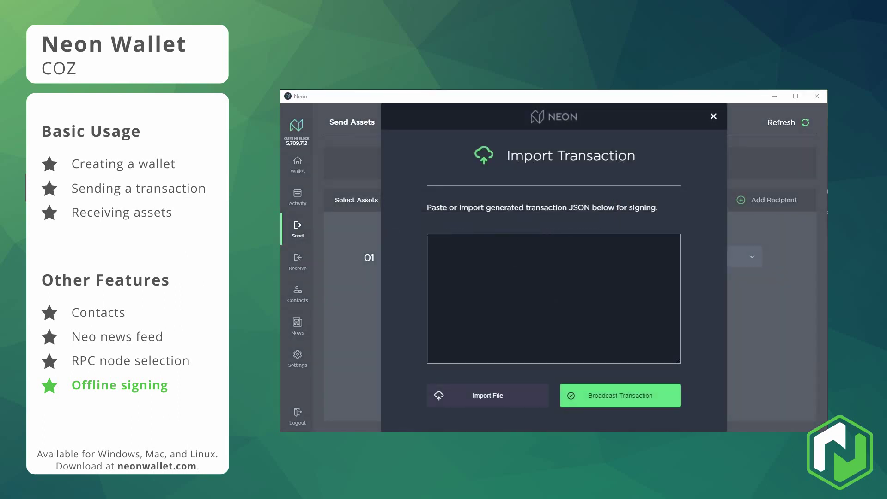
click(431, 242)
key(ctrl+v)
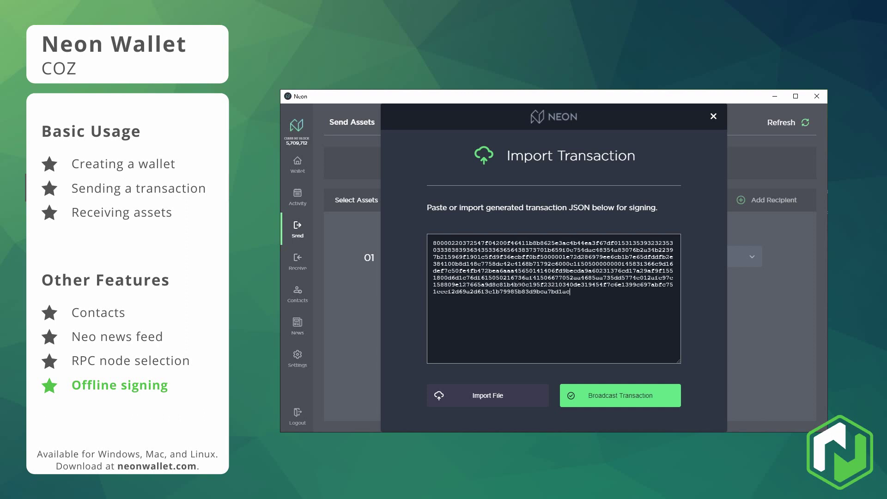
key(ctrl+a)
click(634, 296)
click(612, 396)
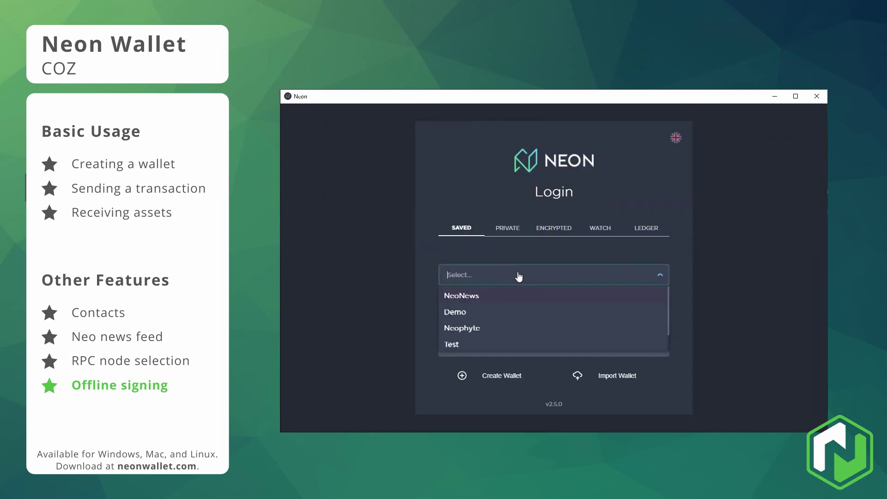
Pick DemoWallet from the saved wallets, enter its password and log in.
scroll(509, 300, down, 1)
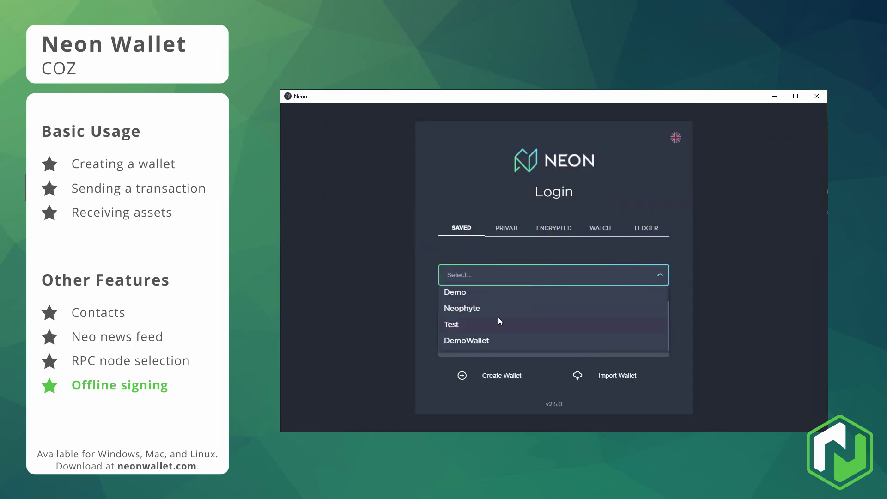
click(493, 347)
text(••••)
click(511, 352)
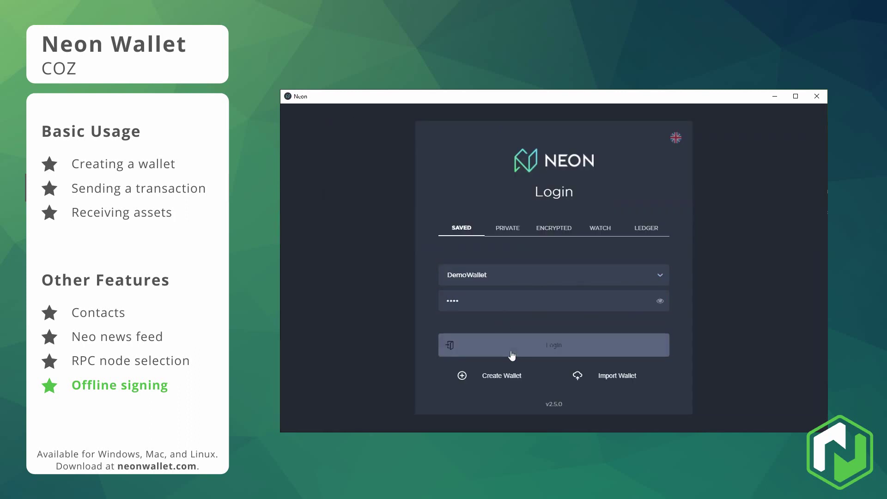